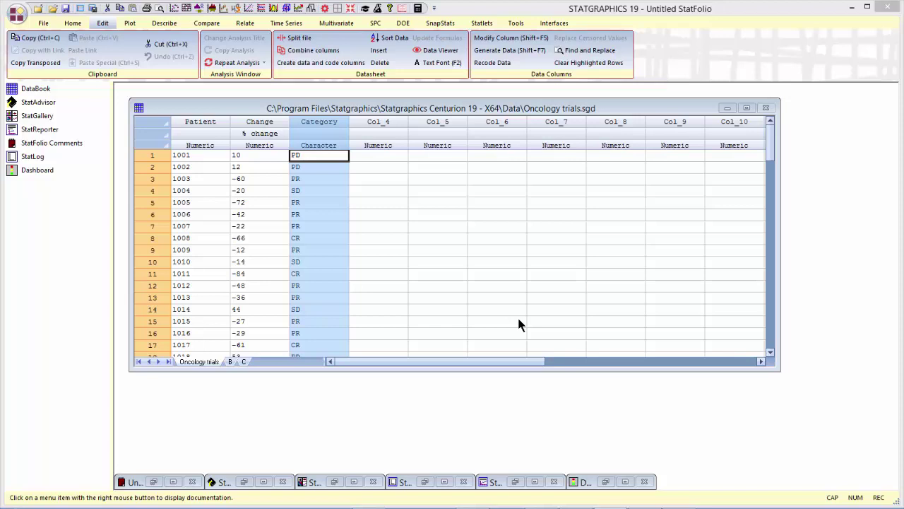
# Select the Change and Category columns and start an Ordered waterfall plot
pyautogui.click(276, 124)
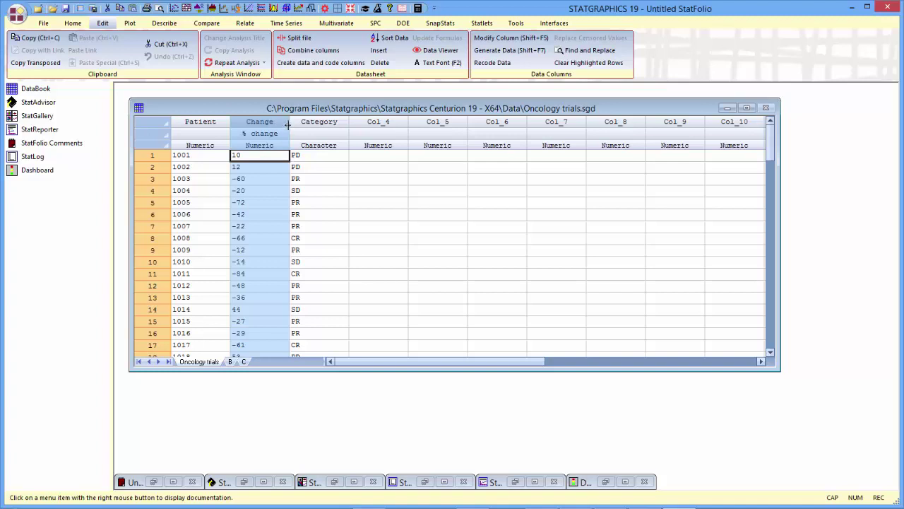
pyautogui.click(308, 126)
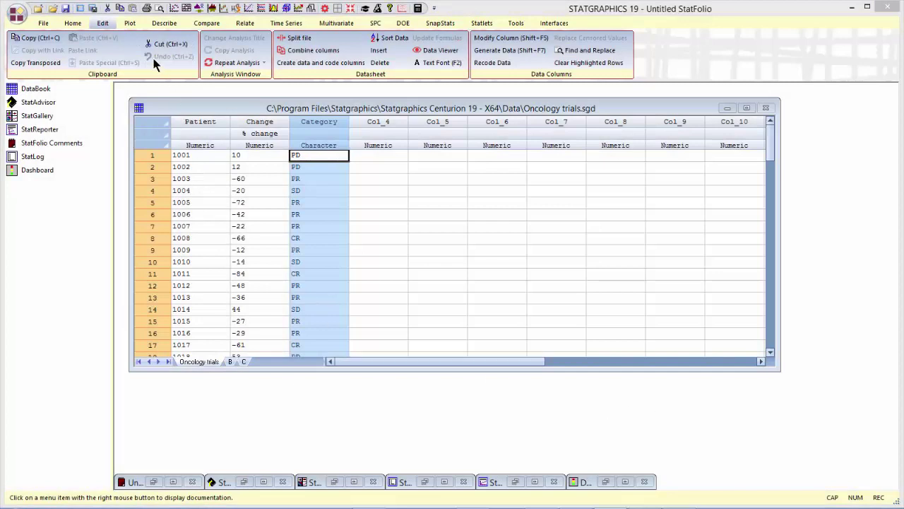
pyautogui.click(130, 24)
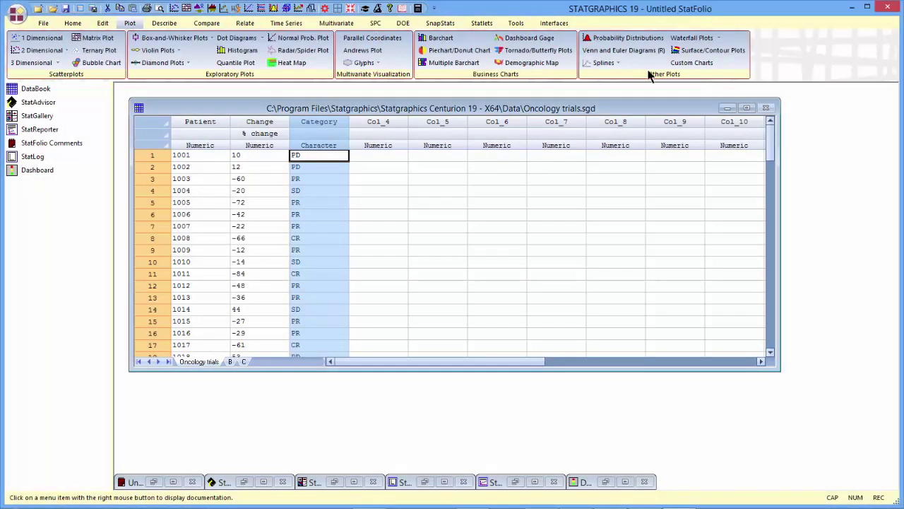
pyautogui.click(690, 40)
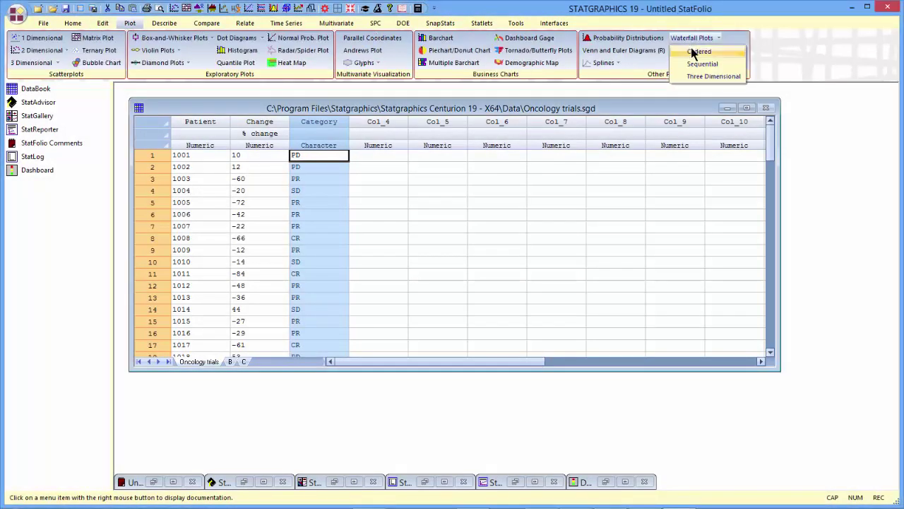
pyautogui.click(693, 51)
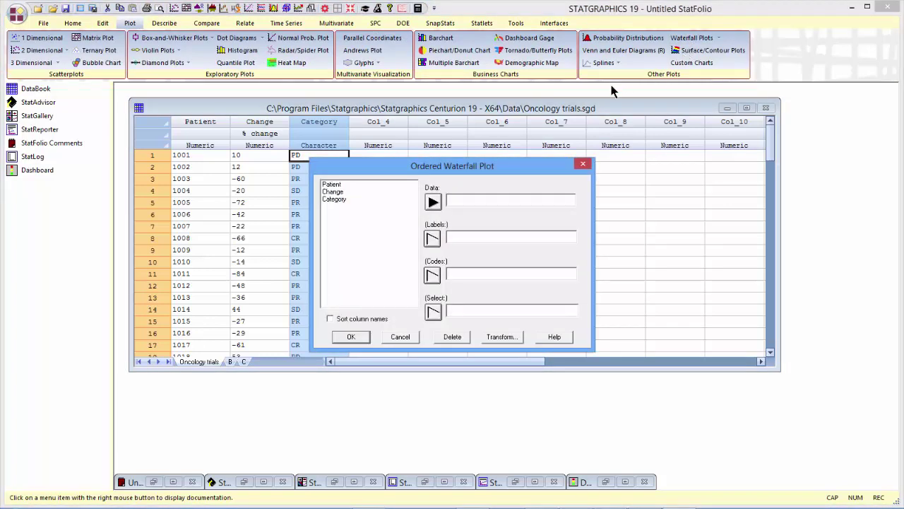
# Assign Change as Data, Patient as Labels and Category as Codes, and confirm
pyautogui.click(345, 193)
pyautogui.click(433, 203)
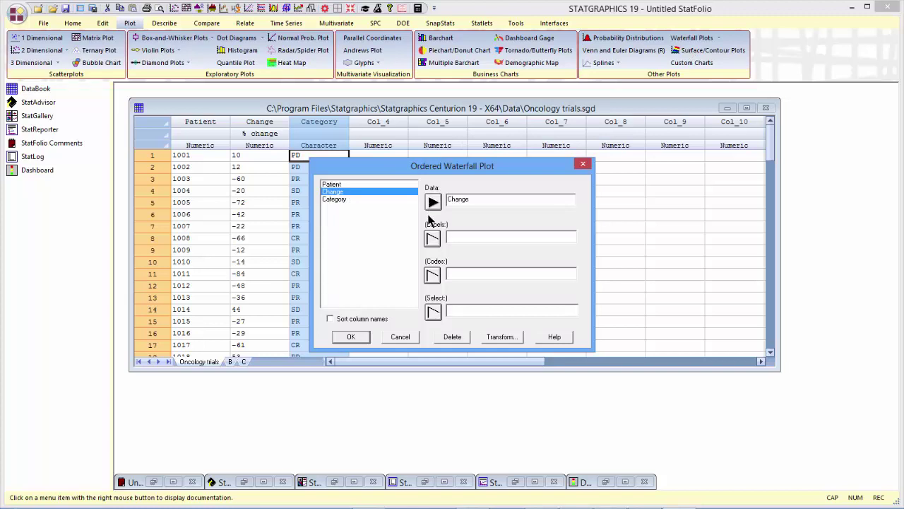
pyautogui.click(344, 184)
pyautogui.click(432, 239)
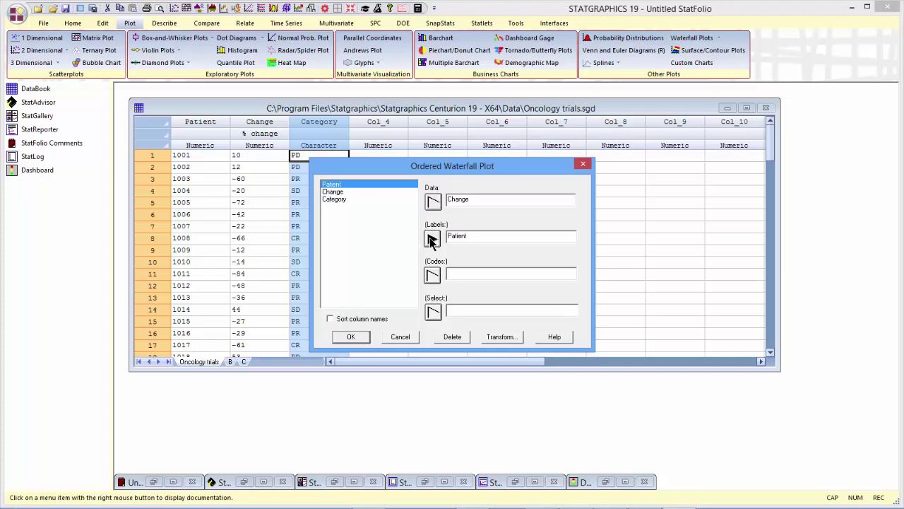
pyautogui.click(341, 200)
pyautogui.click(431, 275)
pyautogui.click(361, 338)
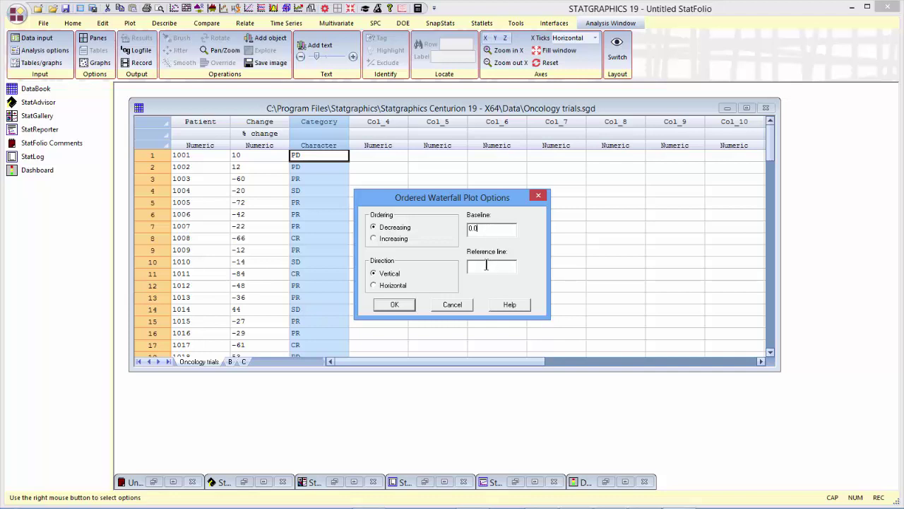
# Add a reference line at -30 and draw the ordered waterfall plot
pyautogui.click(485, 266)
pyautogui.write('-30')
pyautogui.click(396, 304)
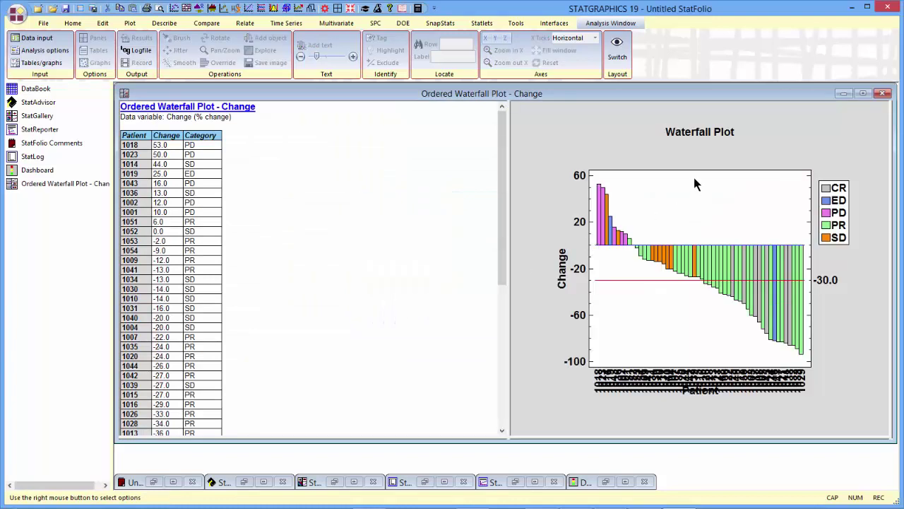
# Maximize the graph, drag the Patient axis title below the tick labels, and shrink the text
pyautogui.doubleClick(691, 195)
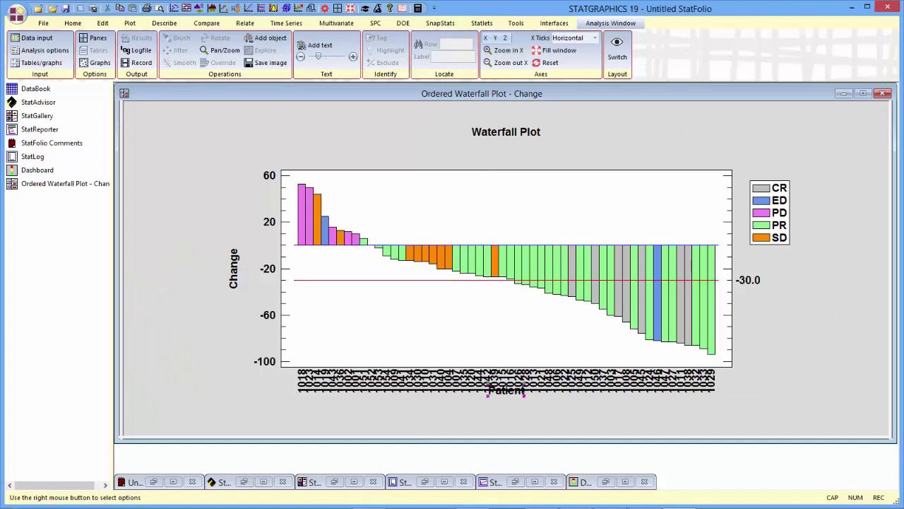
pyautogui.click(521, 393)
pyautogui.moveTo(521, 393); pyautogui.dragTo(521, 406)
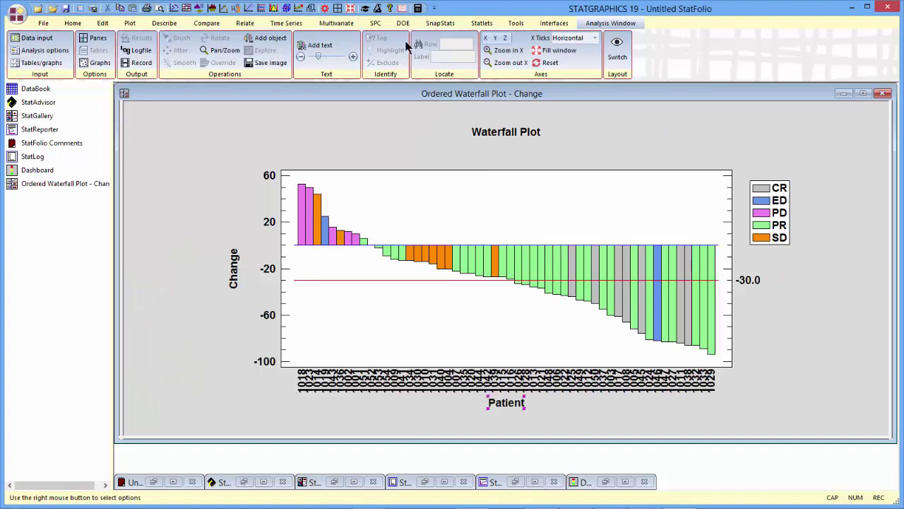
pyautogui.click(302, 57)
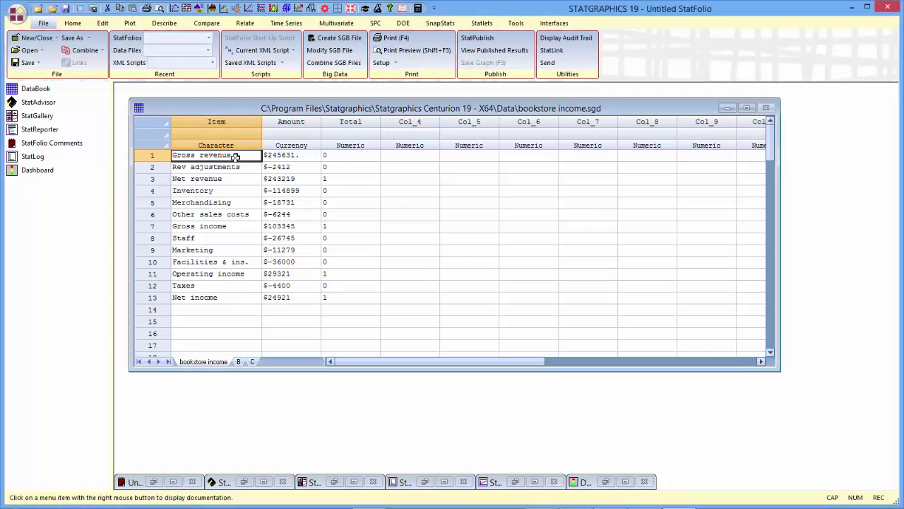
# Fill in the 0/1 total flags down the Total column through the Net income row
pyautogui.press('Down')
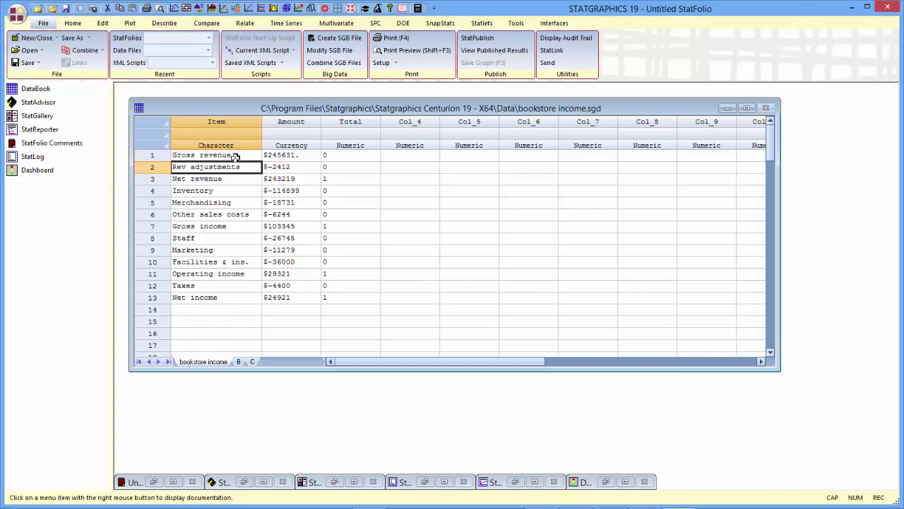
pyautogui.press('Down')
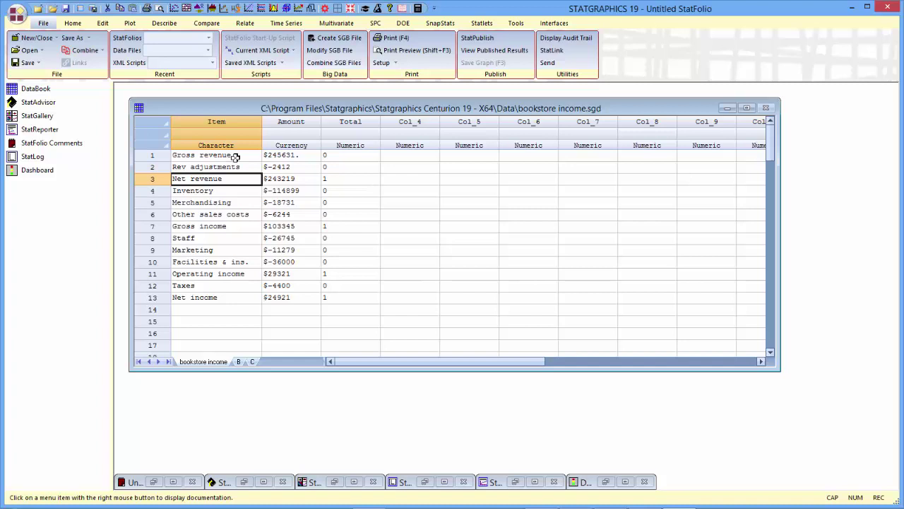
pyautogui.press('Down')
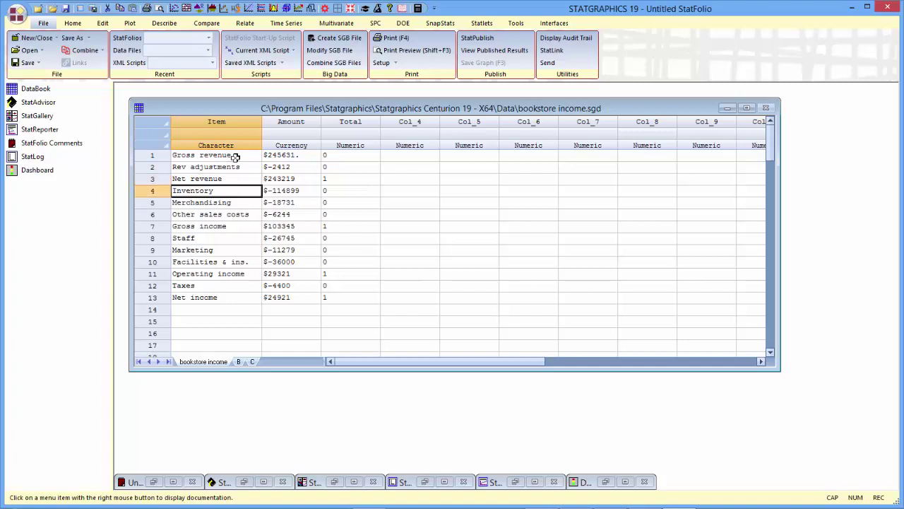
pyautogui.press('Down')
pyautogui.press('Down')
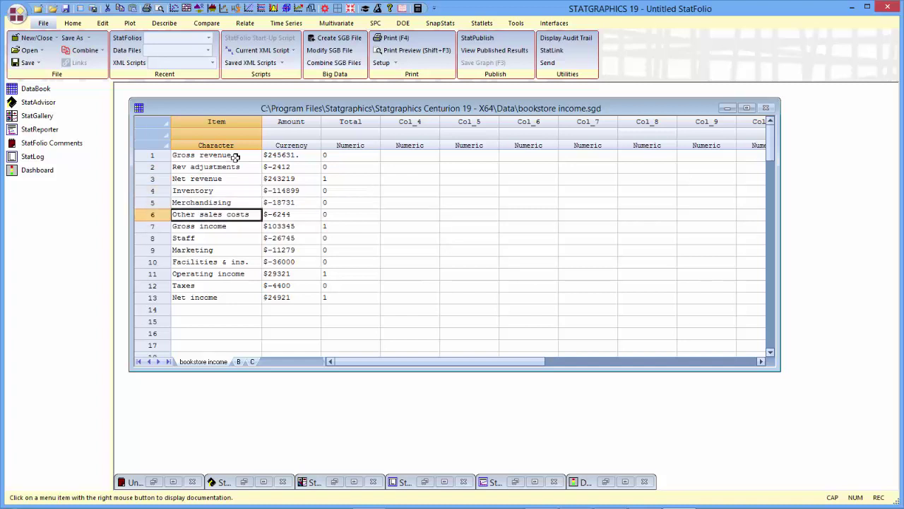
pyautogui.press('Down')
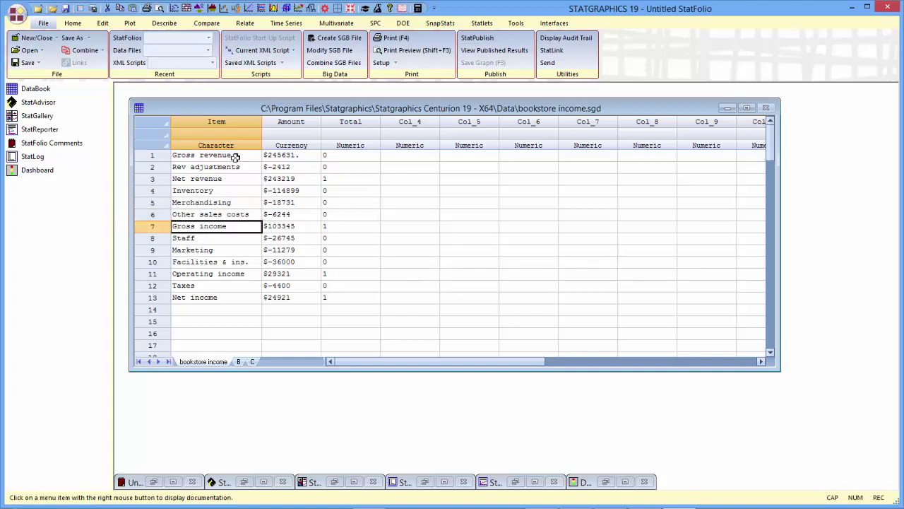
pyautogui.press('Down')
pyautogui.press('Down')
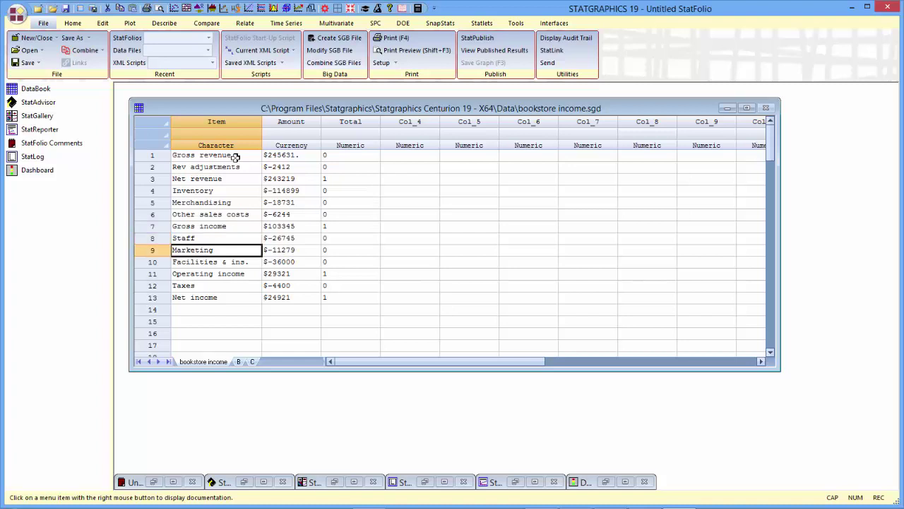
pyautogui.press('Down')
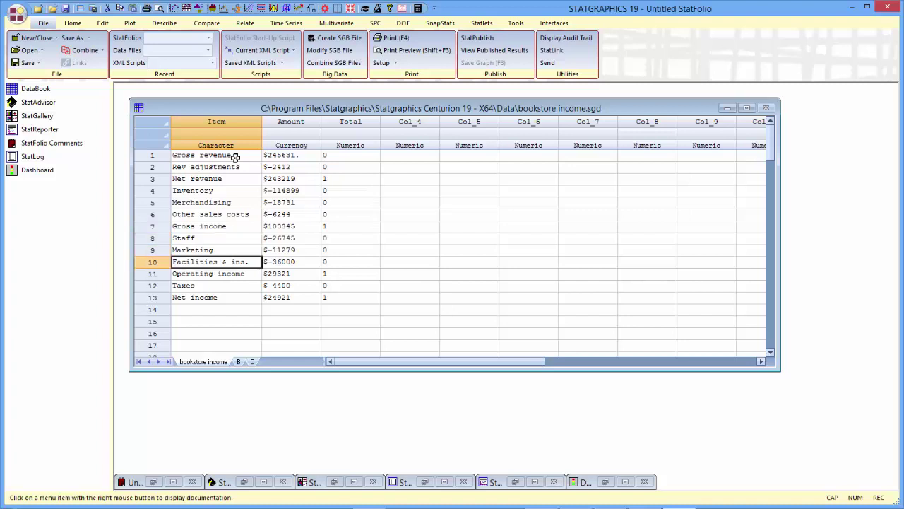
pyautogui.press('Down')
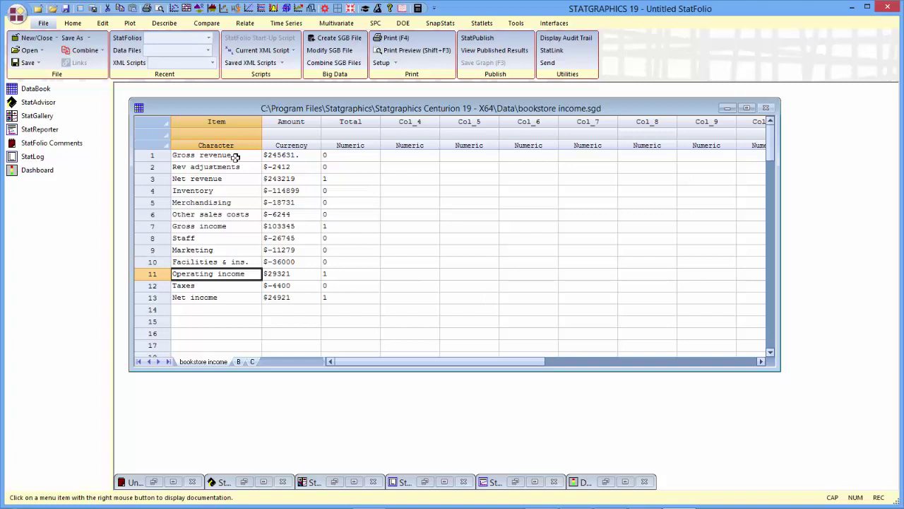
pyautogui.press('Down')
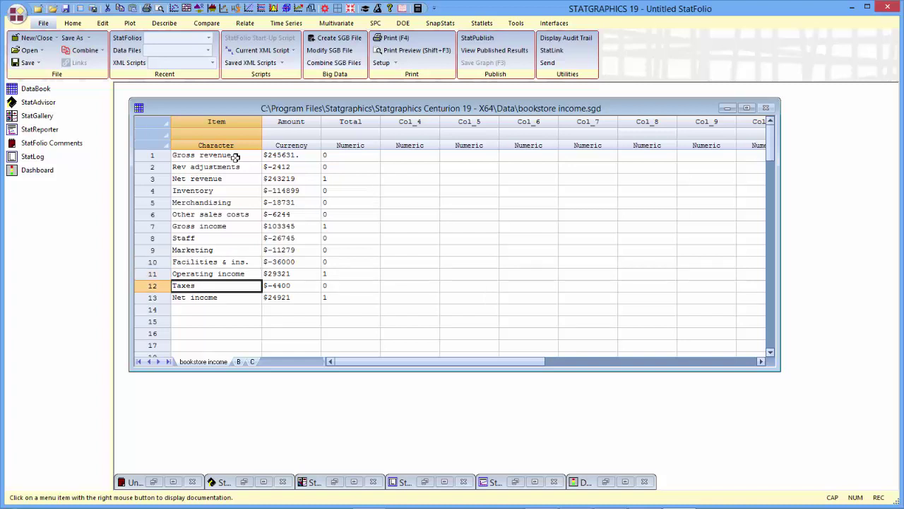
pyautogui.press('Down')
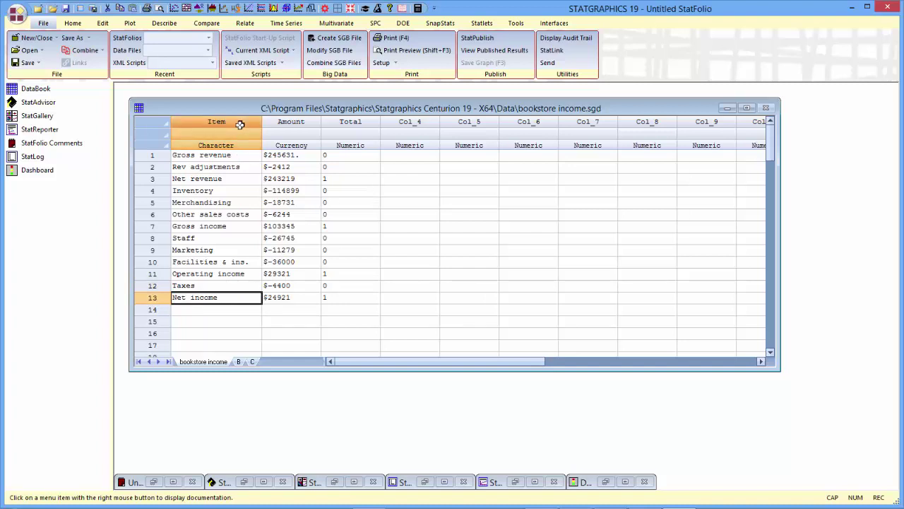
# Select the Item, Amount and Total columns, then clear the selection
pyautogui.click(241, 124)
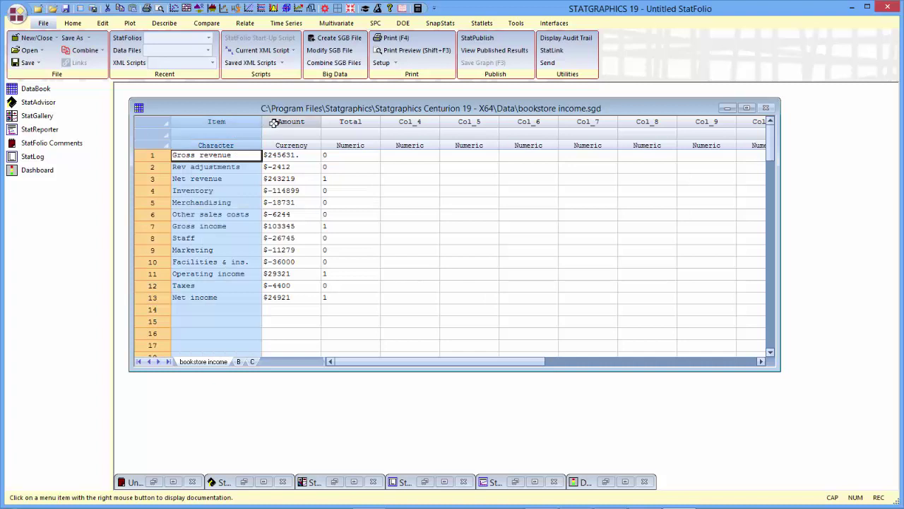
pyautogui.click(274, 124)
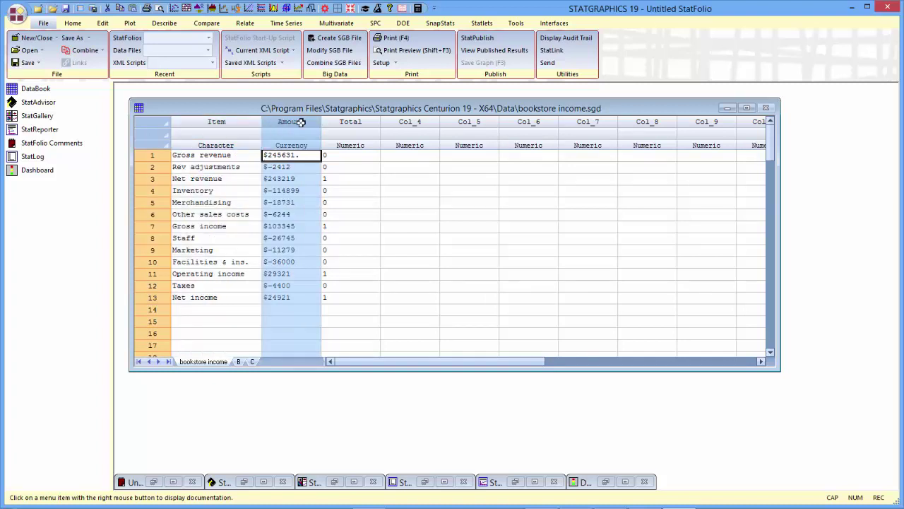
pyautogui.click(357, 125)
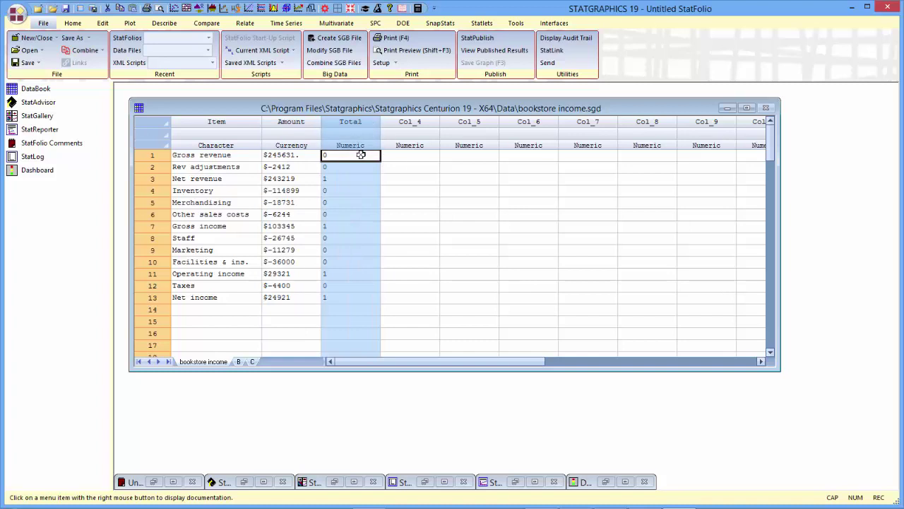
pyautogui.click(361, 155)
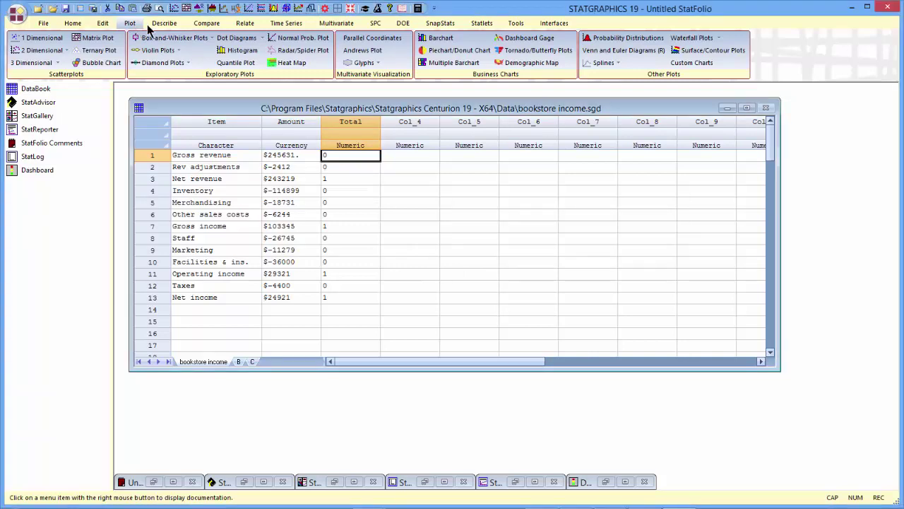
# Create a sequential waterfall plot: Data Amount, Labels Item, Total Total, with connected bars
pyautogui.click(702, 37)
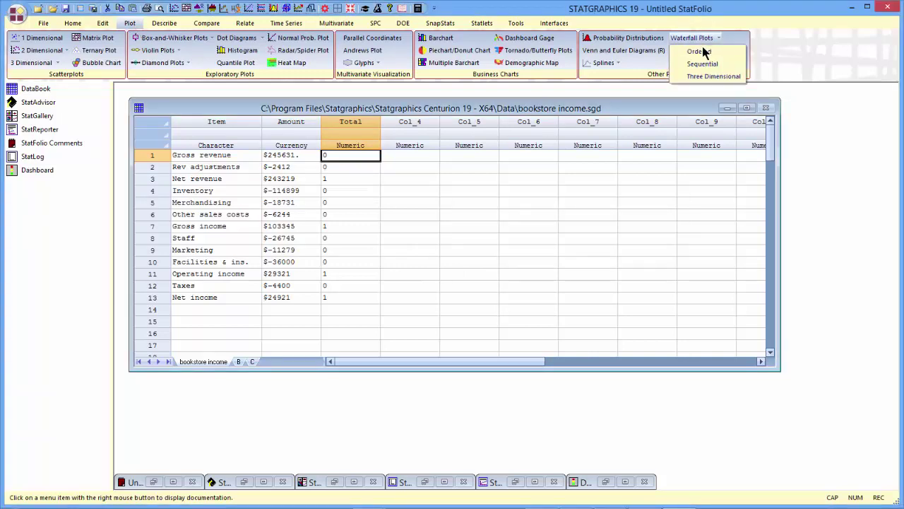
pyautogui.click(703, 63)
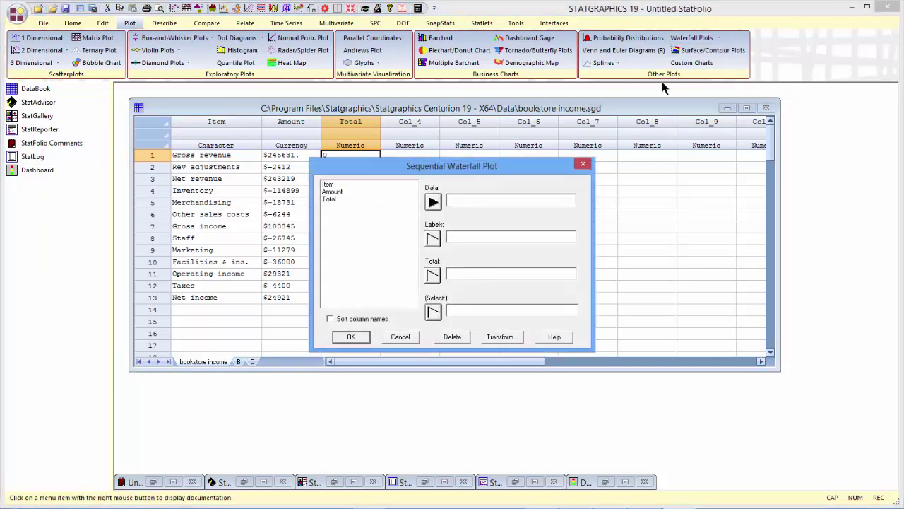
pyautogui.click(342, 192)
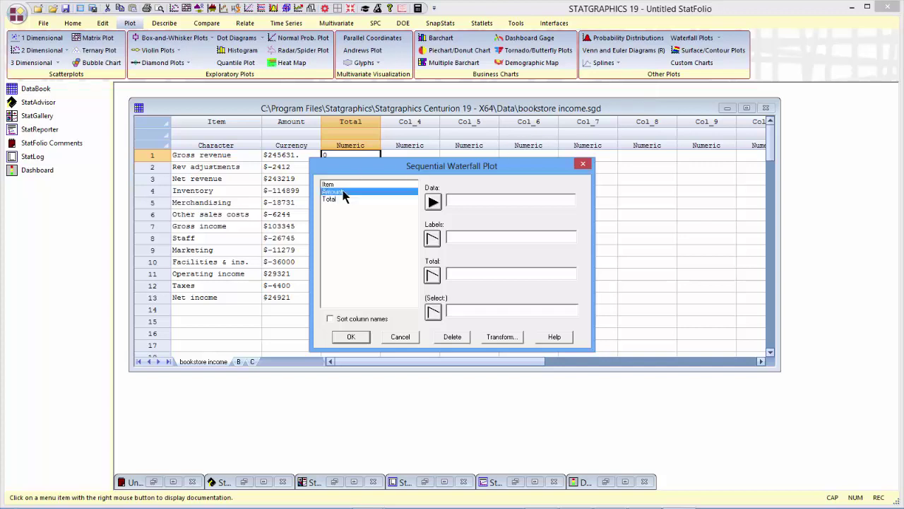
pyautogui.click(436, 203)
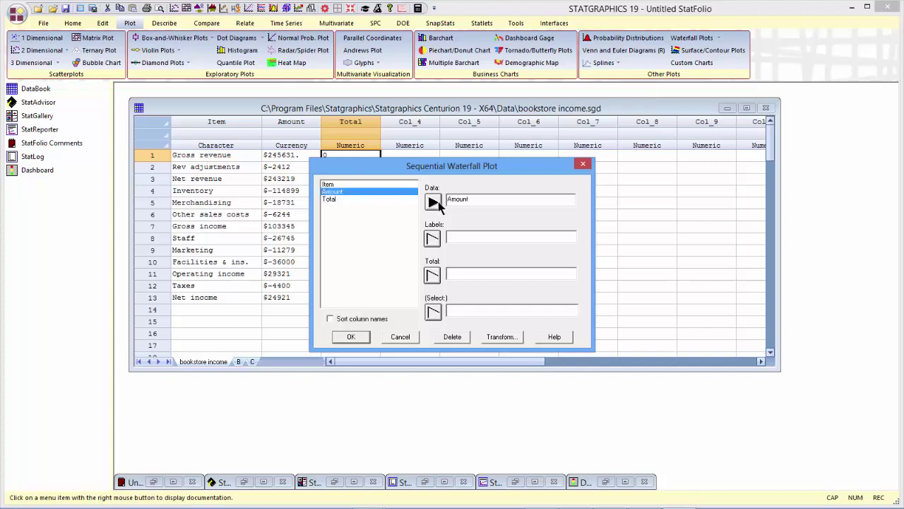
pyautogui.click(328, 185)
pyautogui.click(431, 239)
pyautogui.click(332, 199)
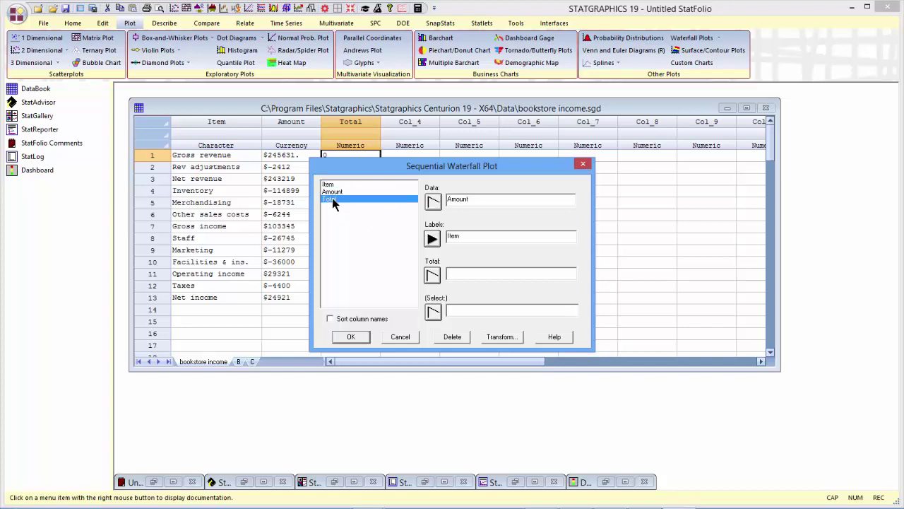
pyautogui.click(432, 276)
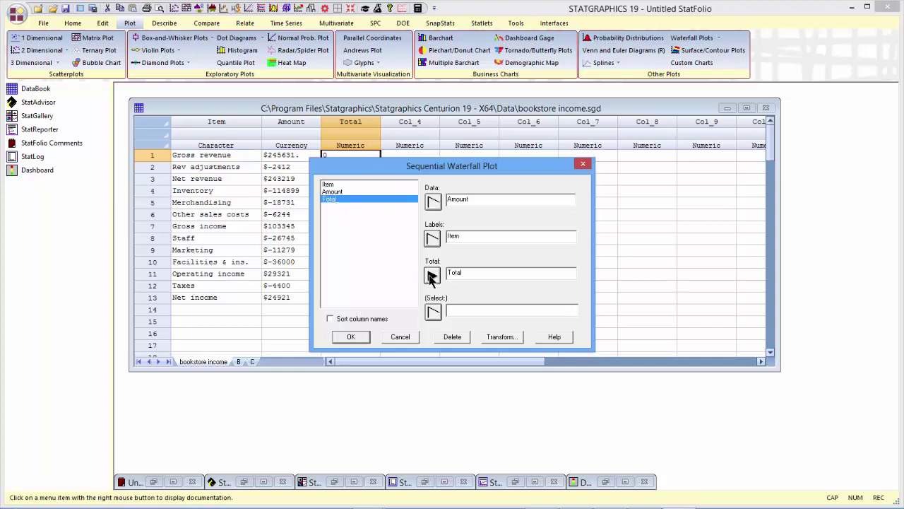
pyautogui.click(361, 336)
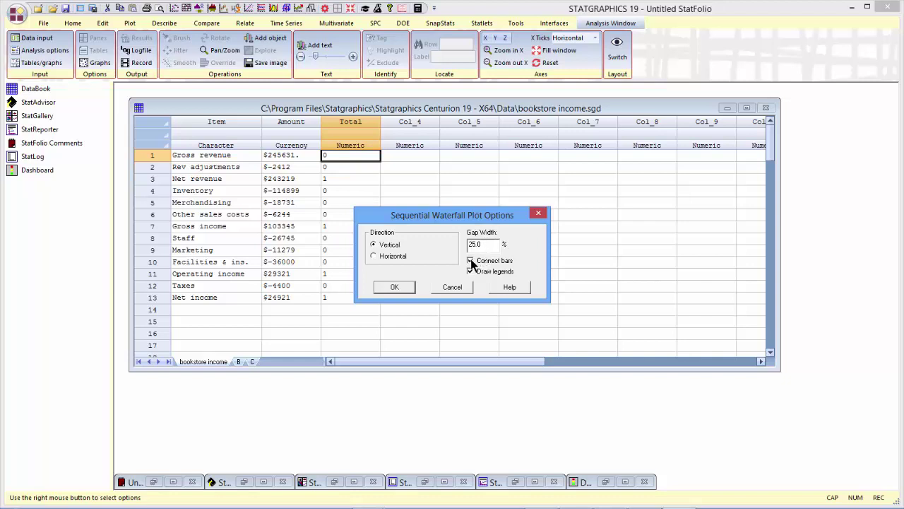
pyautogui.click(471, 261)
# Draw the chart, maximize it, lower the Waterfall Plot title, and shrink the text two sizes
pyautogui.click(404, 287)
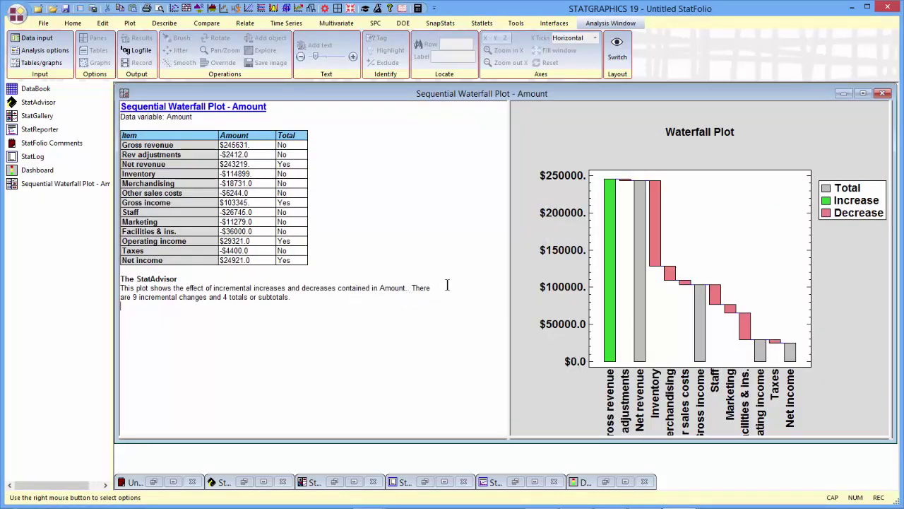
pyautogui.doubleClick(676, 247)
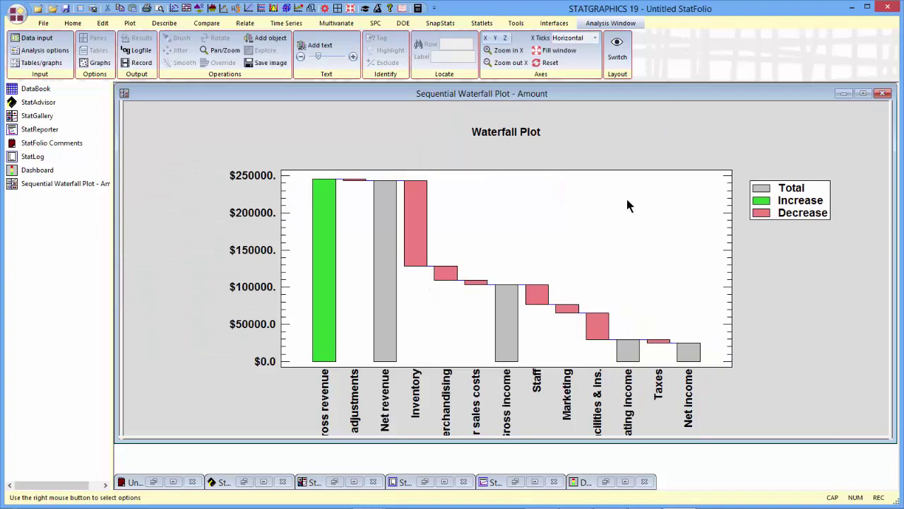
pyautogui.click(537, 141)
pyautogui.moveTo(537, 142); pyautogui.dragTo(537, 159)
pyautogui.click(301, 56)
pyautogui.click(301, 57)
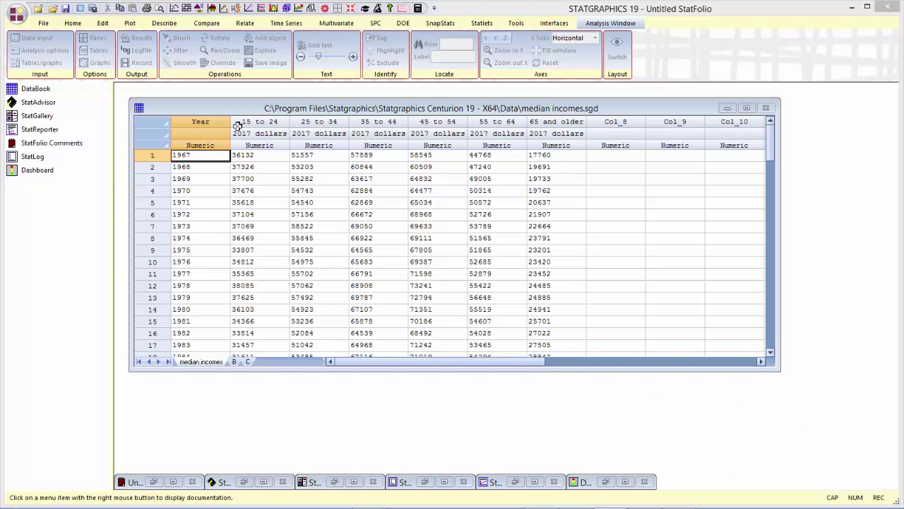
# Start a Three Dimensional plot from the Waterfall Plots list
pyautogui.click(130, 24)
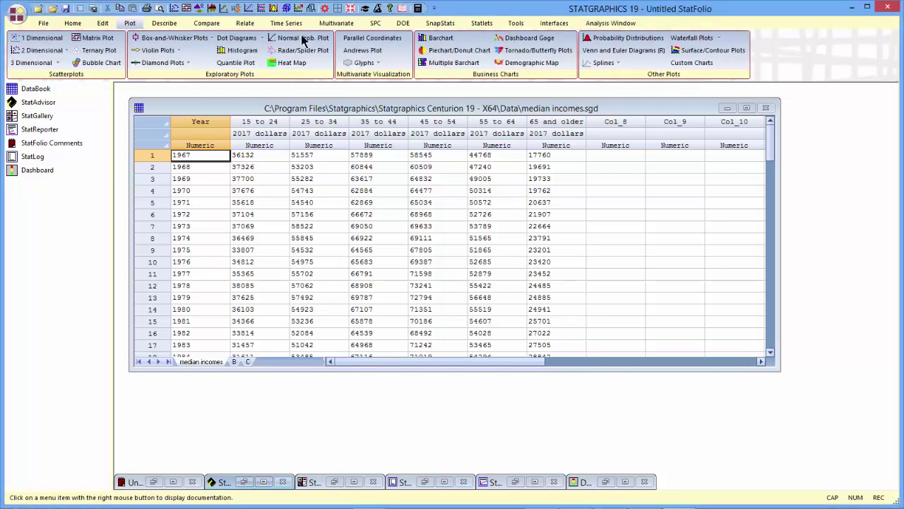
pyautogui.click(717, 42)
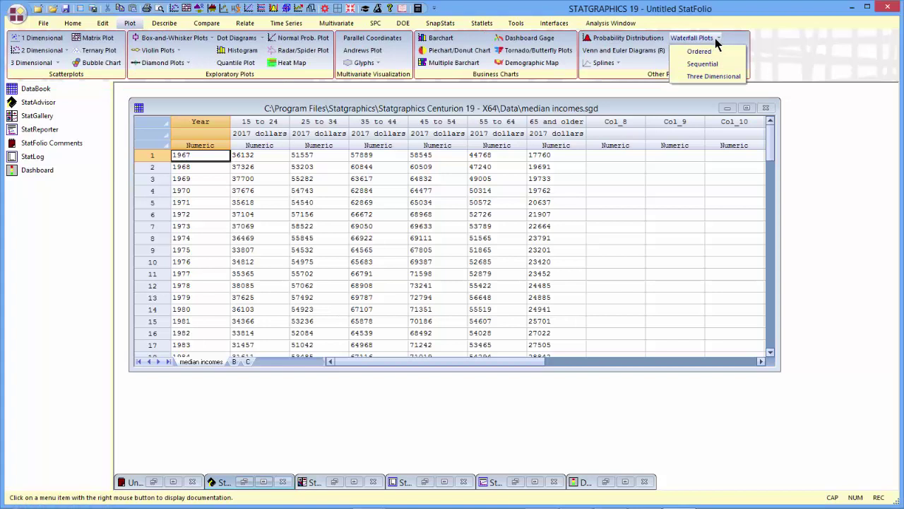
pyautogui.click(726, 75)
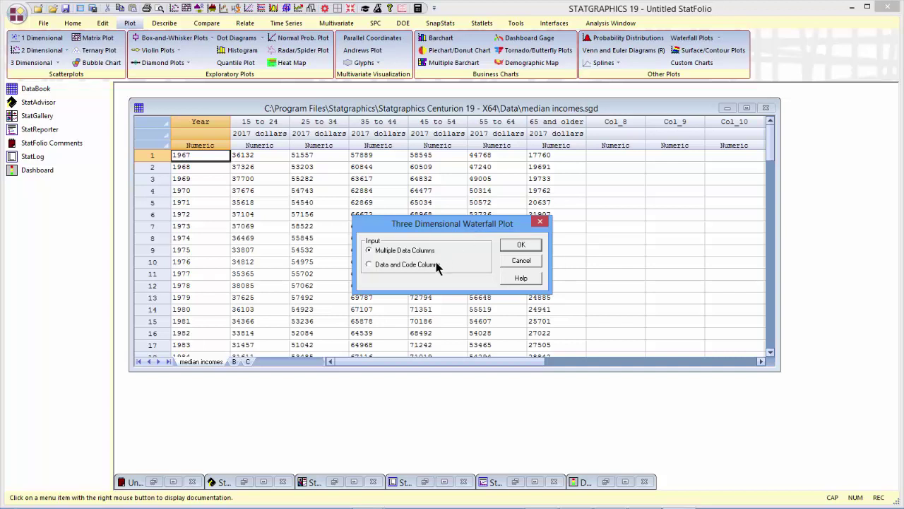
# Plot the six age-group columns (15 to 24 through 65 and older) with Year as row category
pyautogui.click(524, 244)
pyautogui.moveTo(338, 173); pyautogui.dragTo(345, 210)
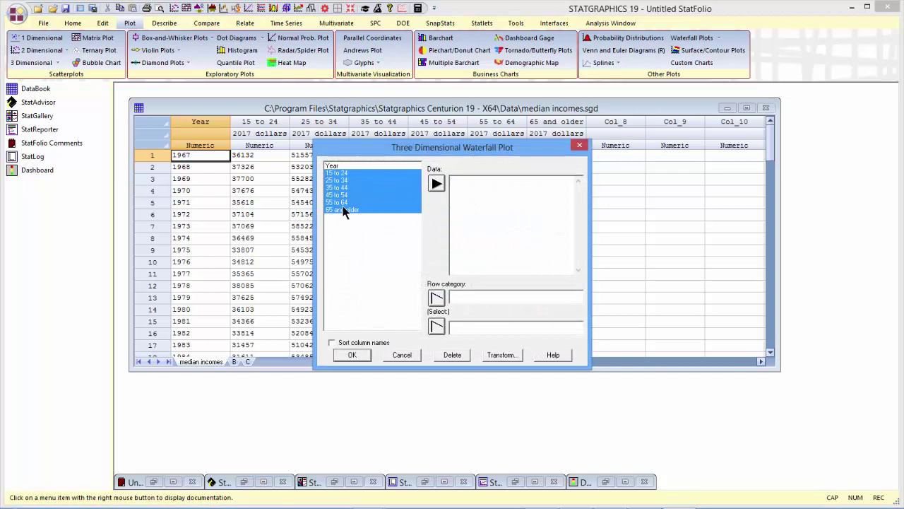
pyautogui.click(436, 183)
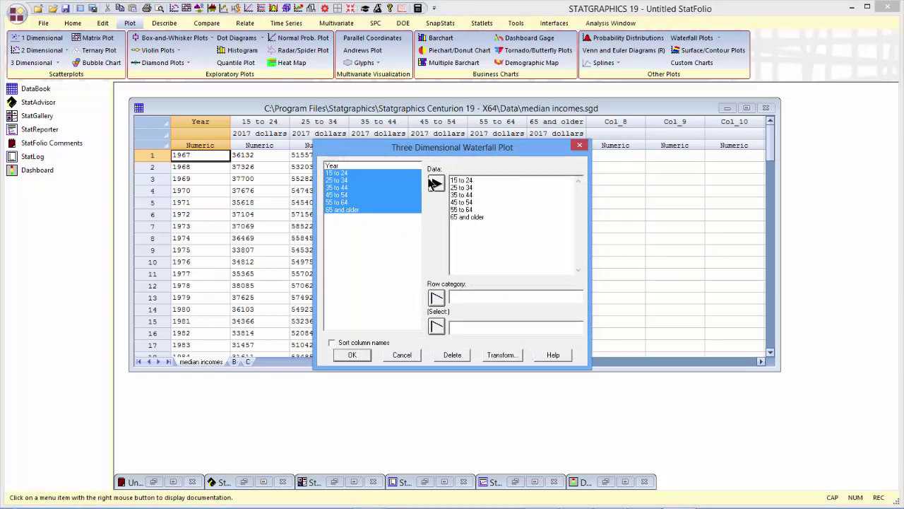
pyautogui.click(357, 168)
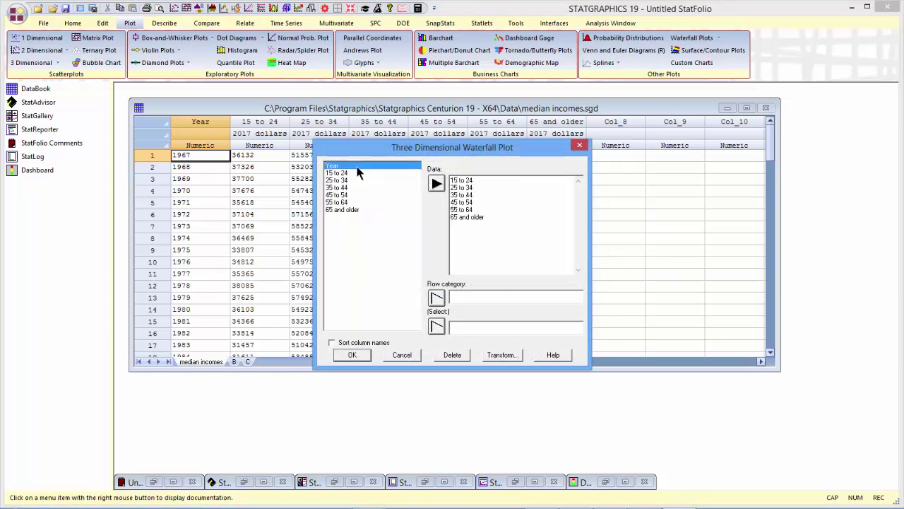
pyautogui.click(436, 297)
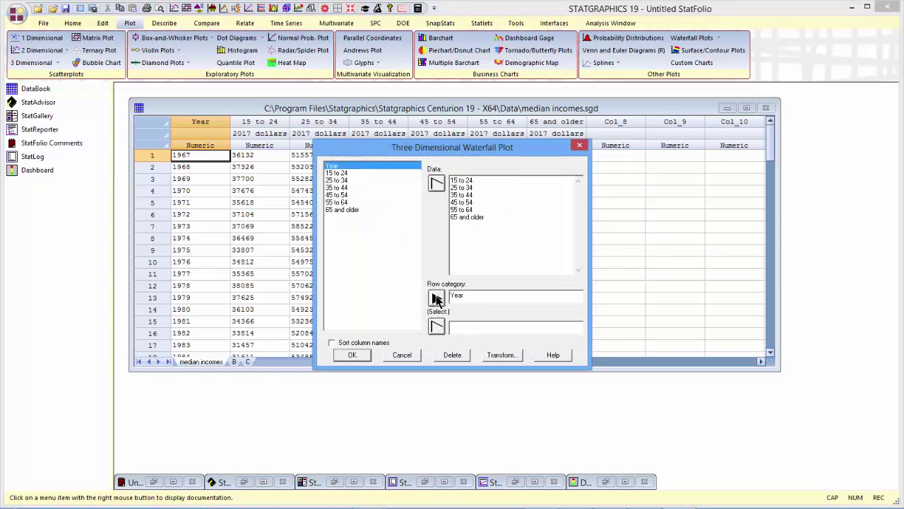
pyautogui.click(353, 355)
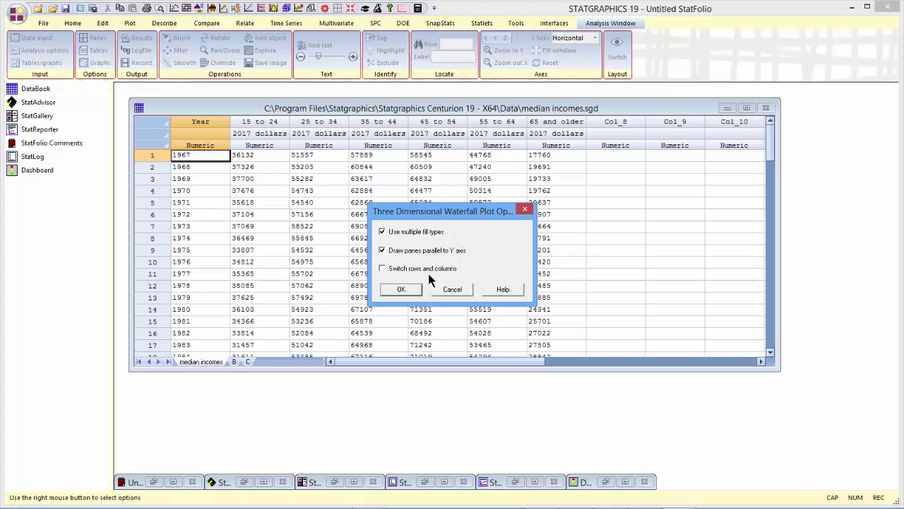
# Accept the default options and maximize the 3-D waterfall plot
pyautogui.click(408, 291)
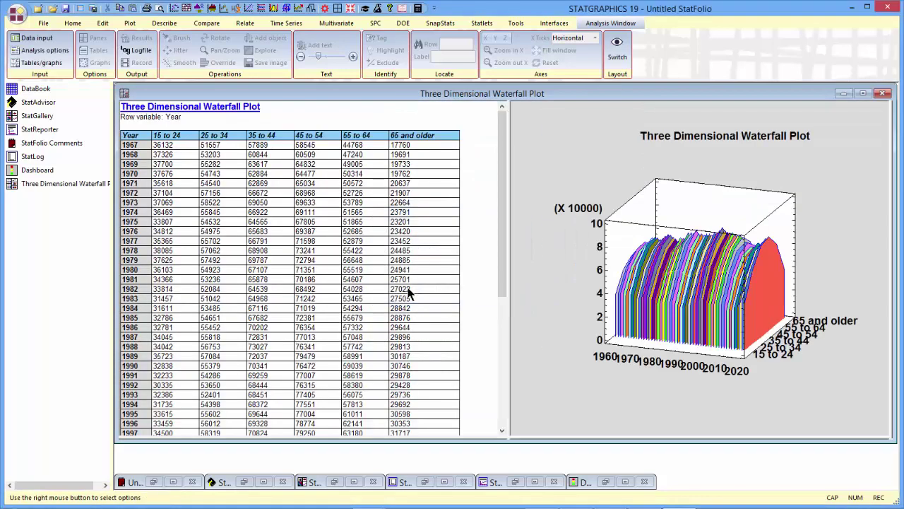
pyautogui.doubleClick(756, 165)
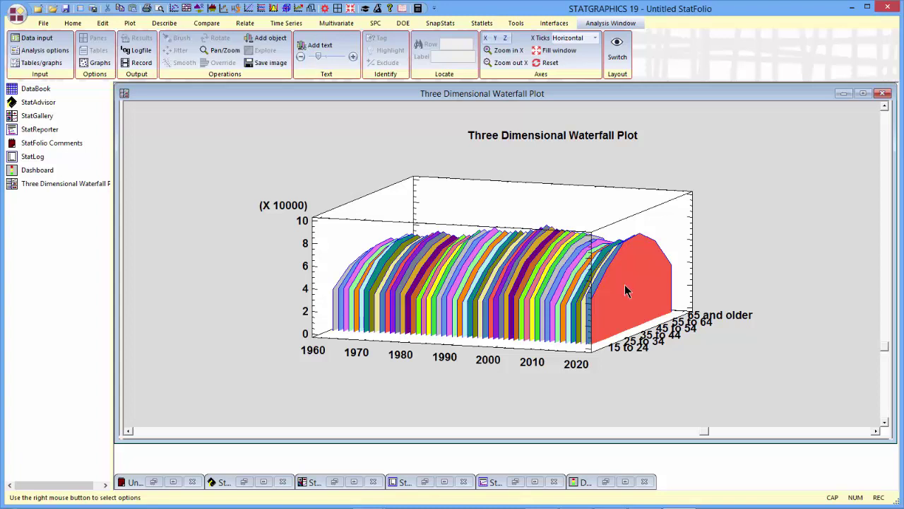
# Switch rows and columns so age groups run along X, and set X tick labels to Slanted
pyautogui.rightClick(692, 166)
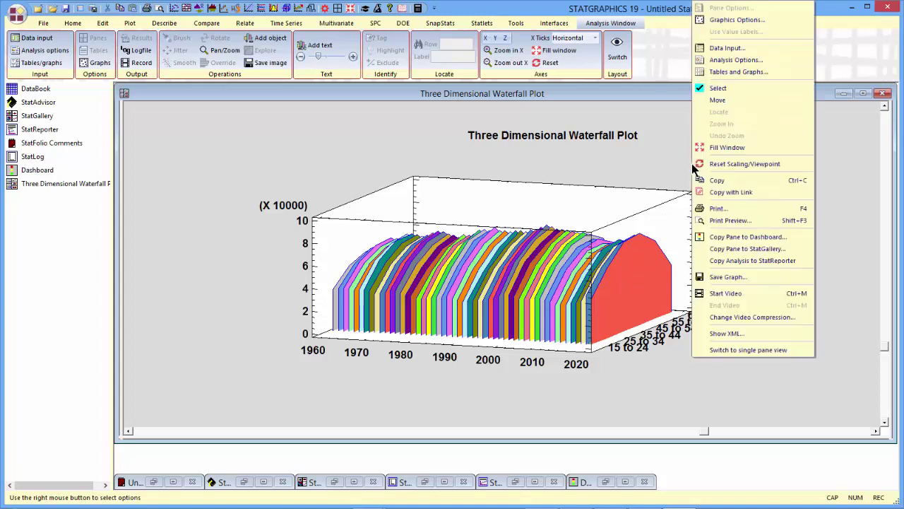
pyautogui.click(728, 60)
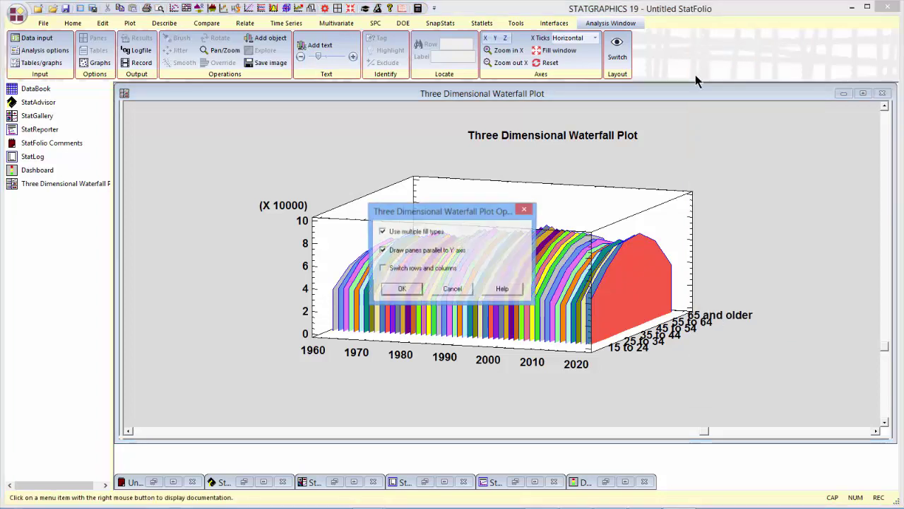
pyautogui.click(408, 291)
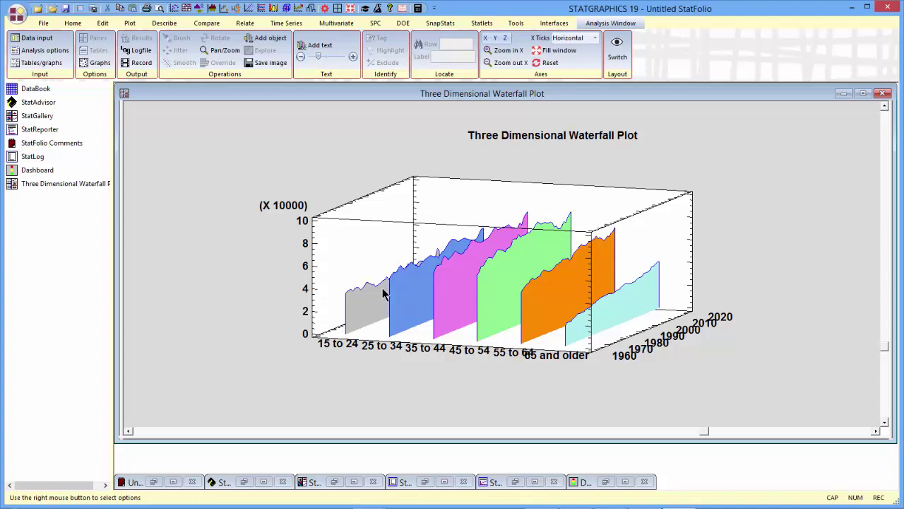
pyautogui.click(595, 38)
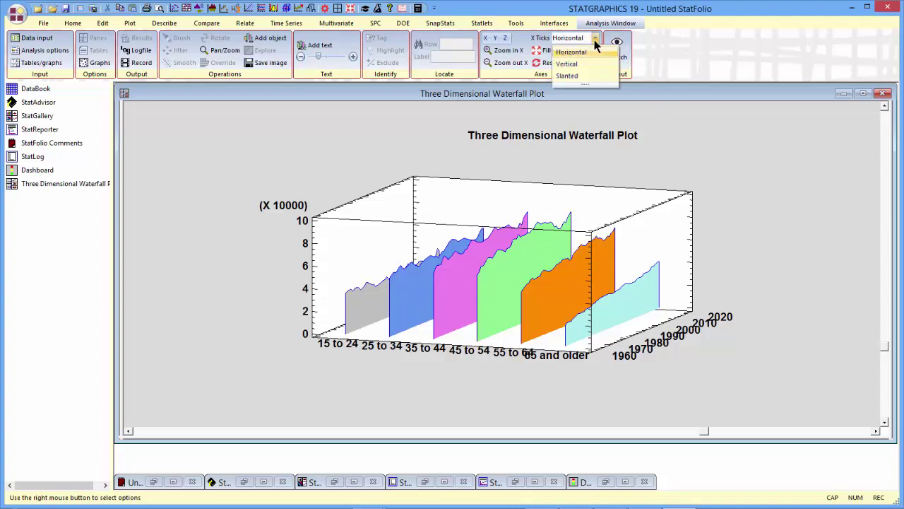
pyautogui.click(578, 76)
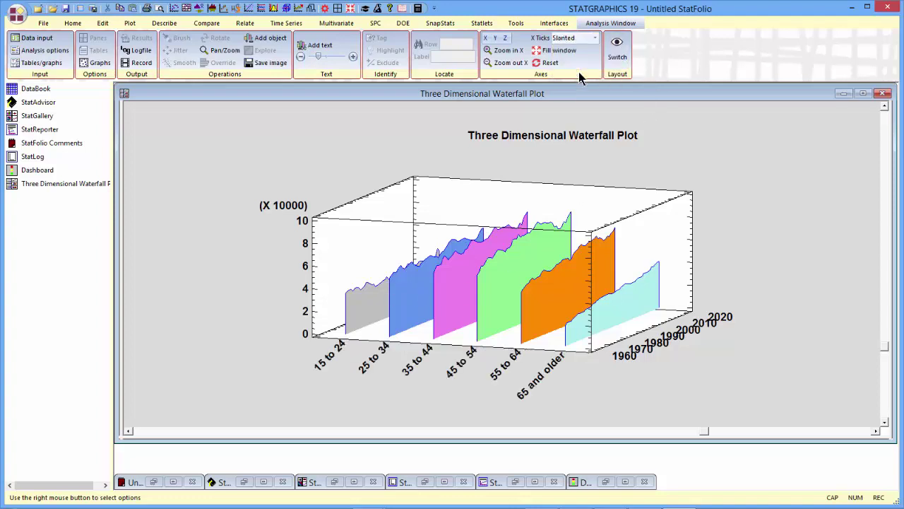